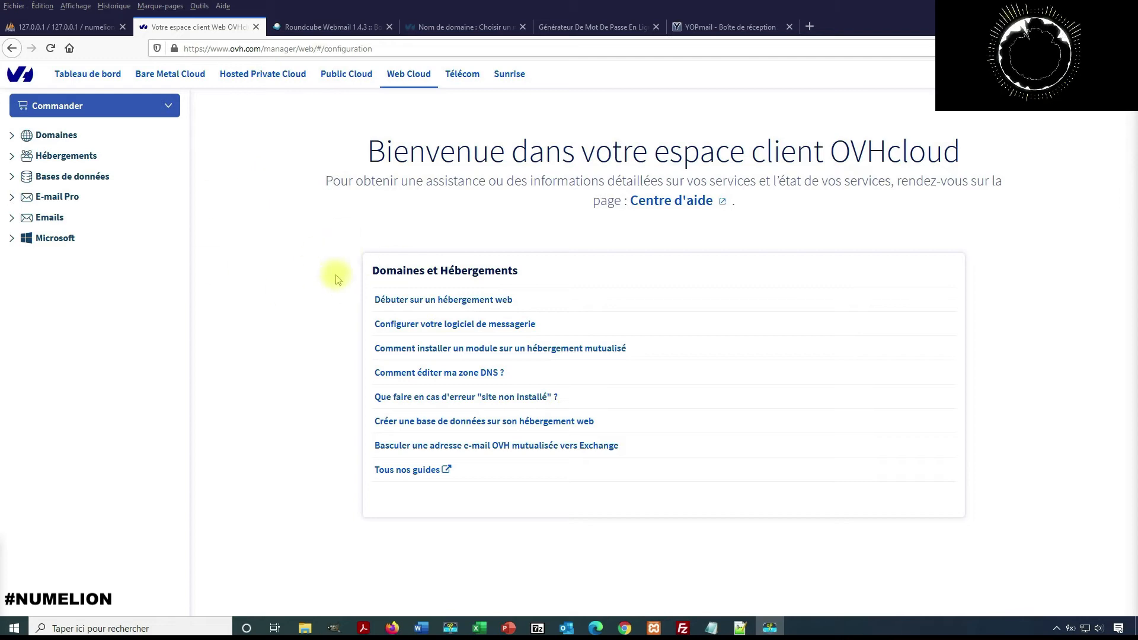
Step: Open the redirection settings of the excelaide.com domain
click(59, 135)
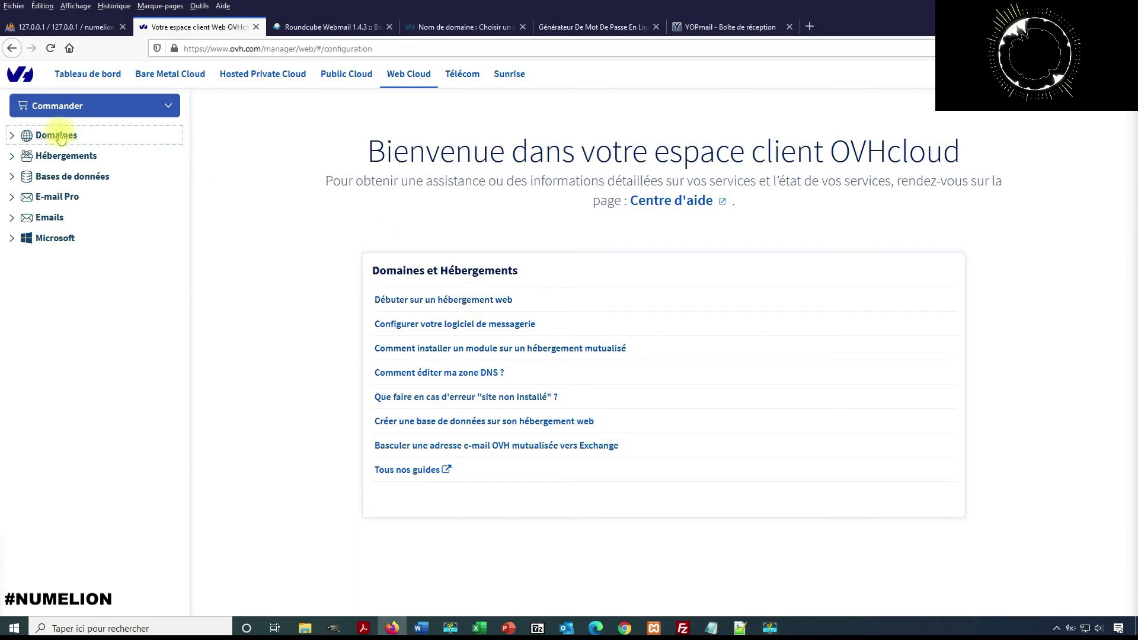
click(73, 200)
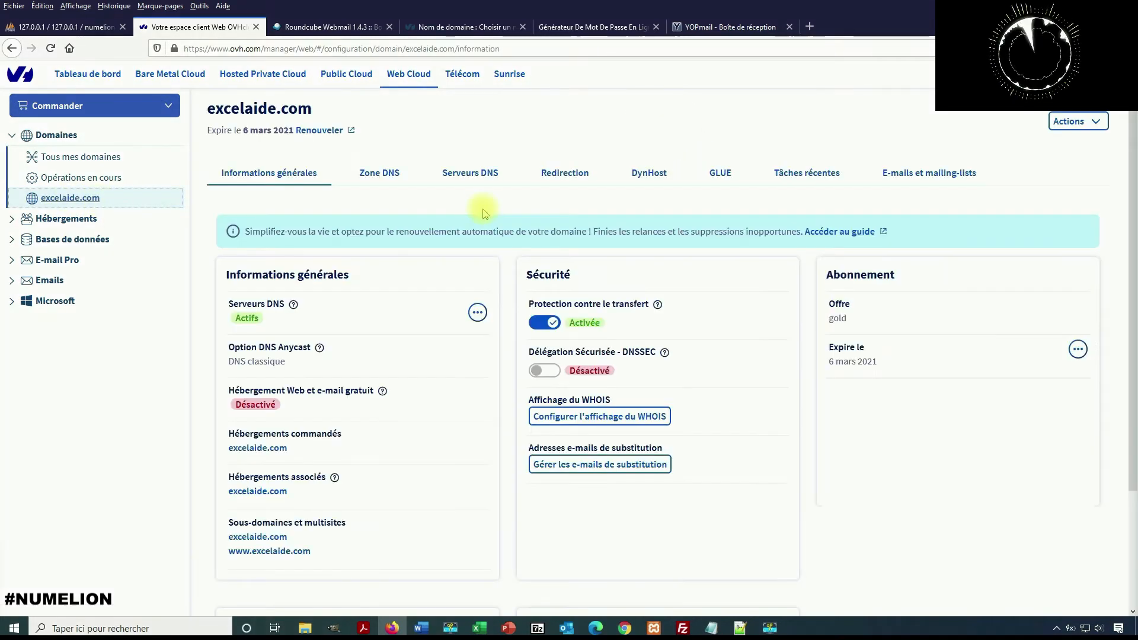
click(568, 181)
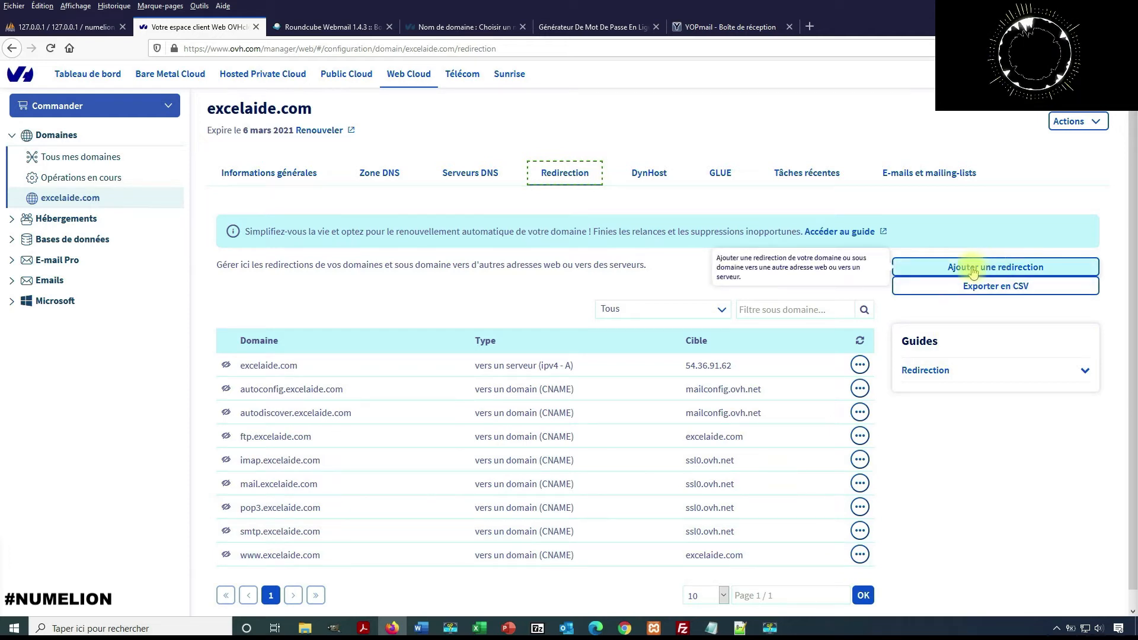
click(993, 268)
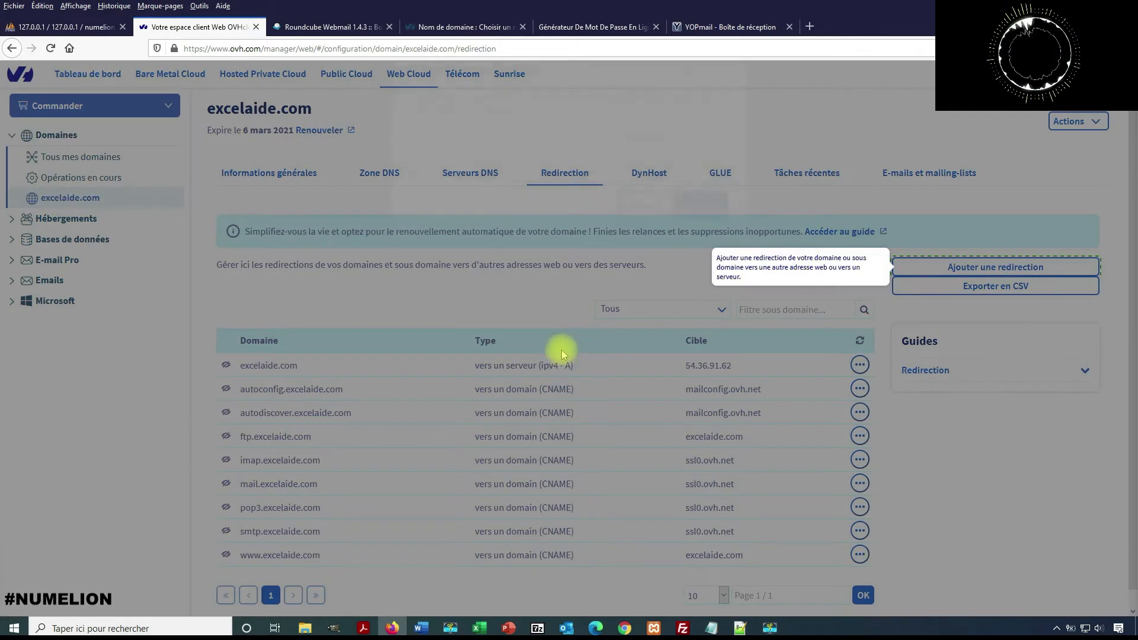
click(605, 188)
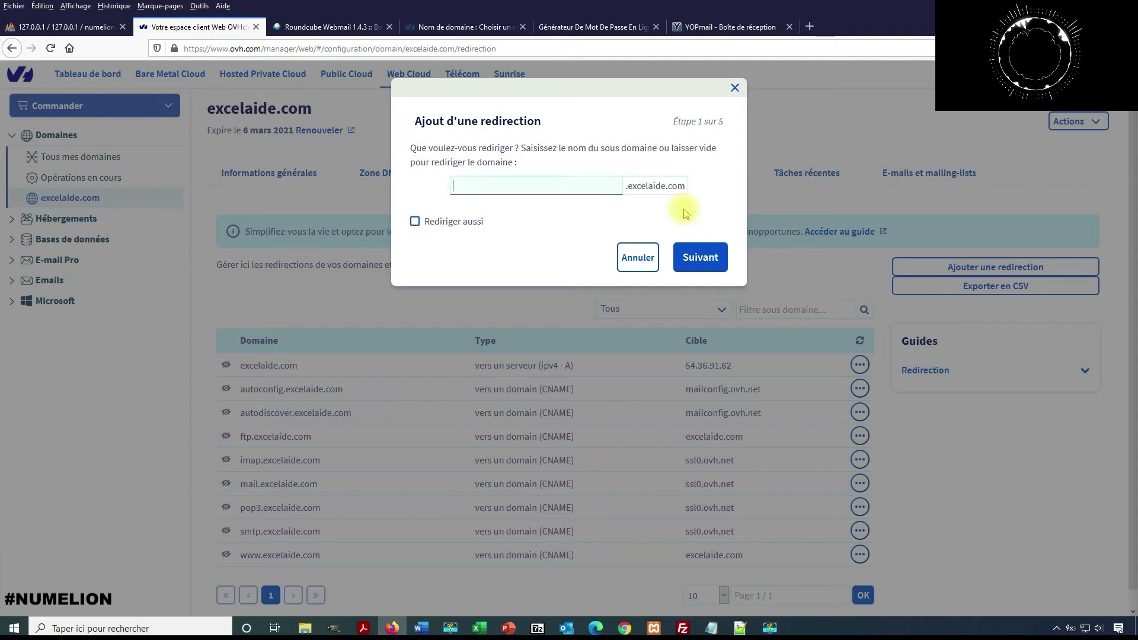
text(sousdomaone)
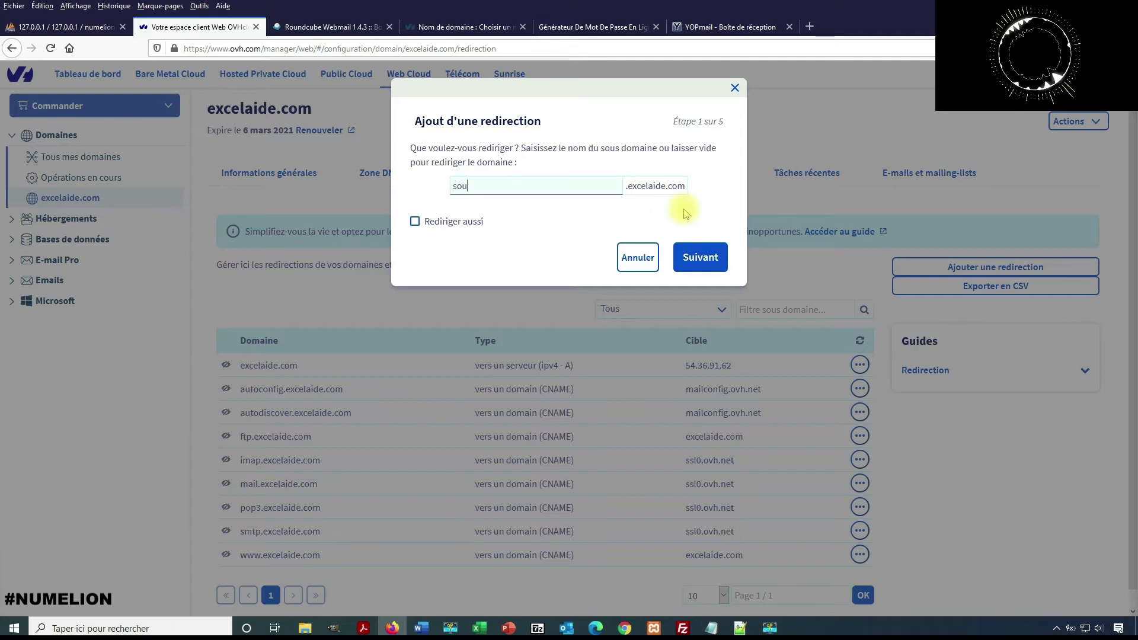
key(BackSpace)
key(BackSpace)
key(BackSpace)
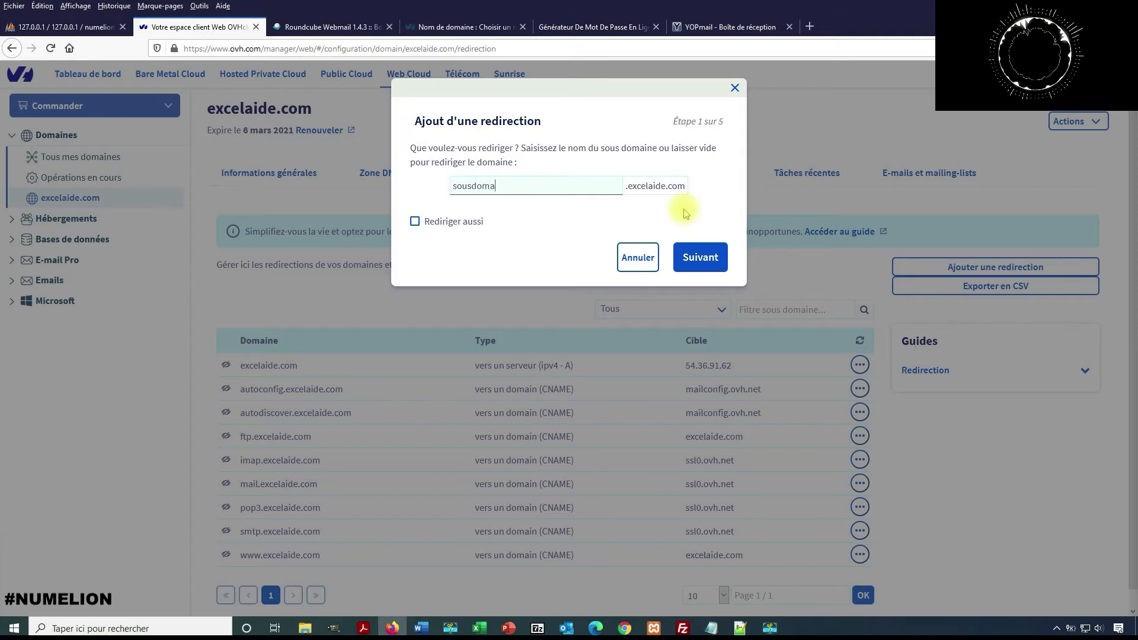
text(ine)
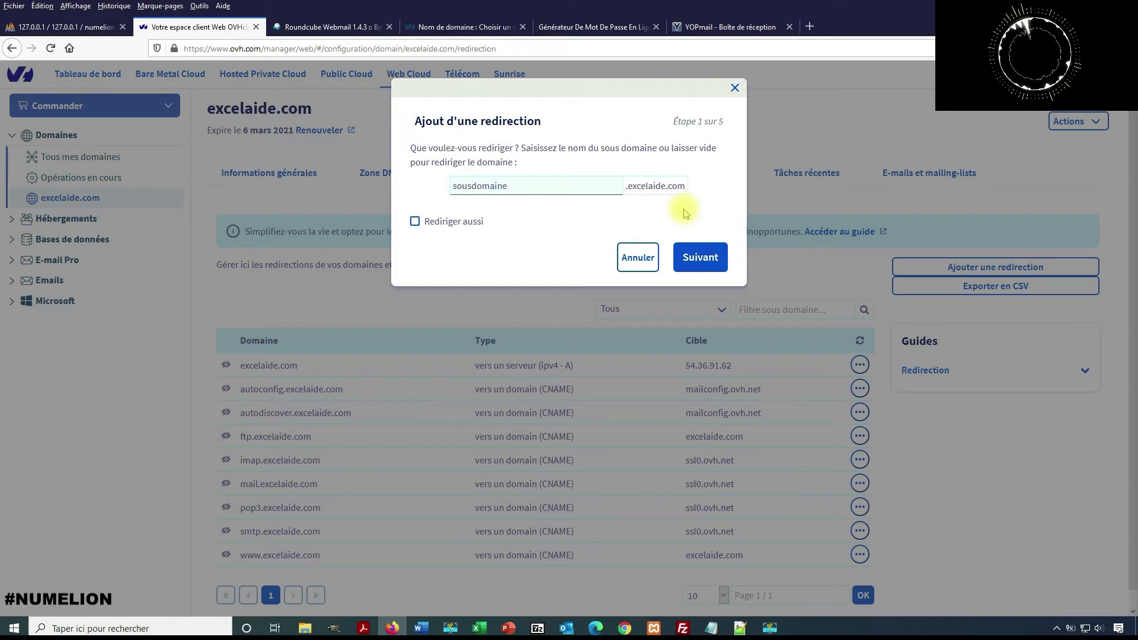
key(BackSpace)
key(BackSpace)
key(BackSpace)
key(BackSpace)
key(BackSpace)
key(BackSpace)
key(BackSpace)
key(BackSpace)
key(BackSpace)
key(BackSpace)
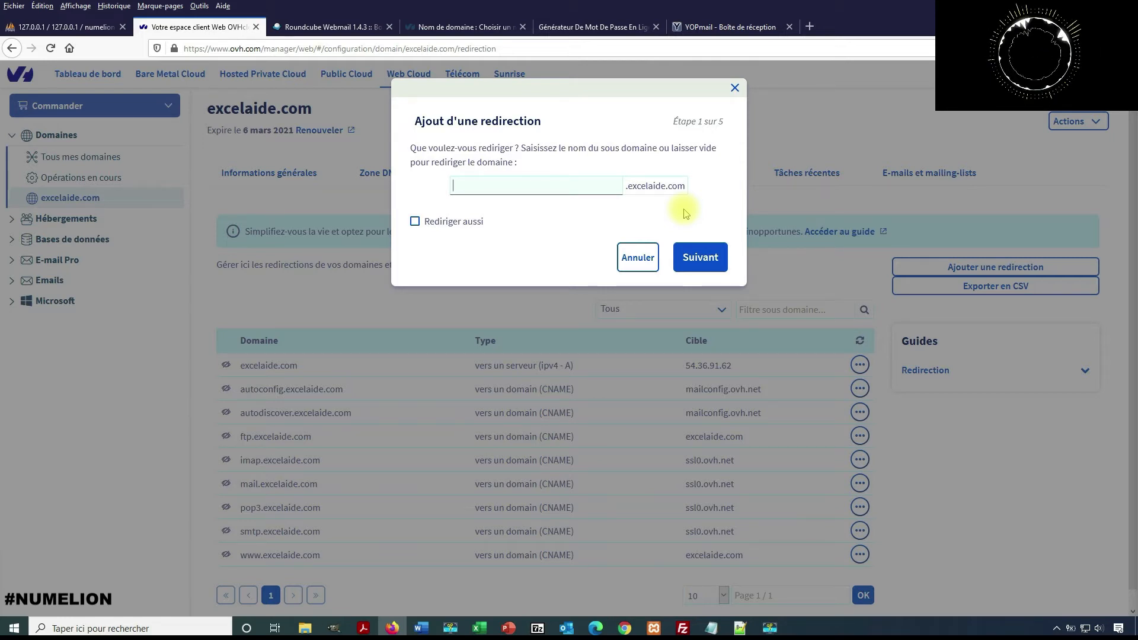
click(690, 257)
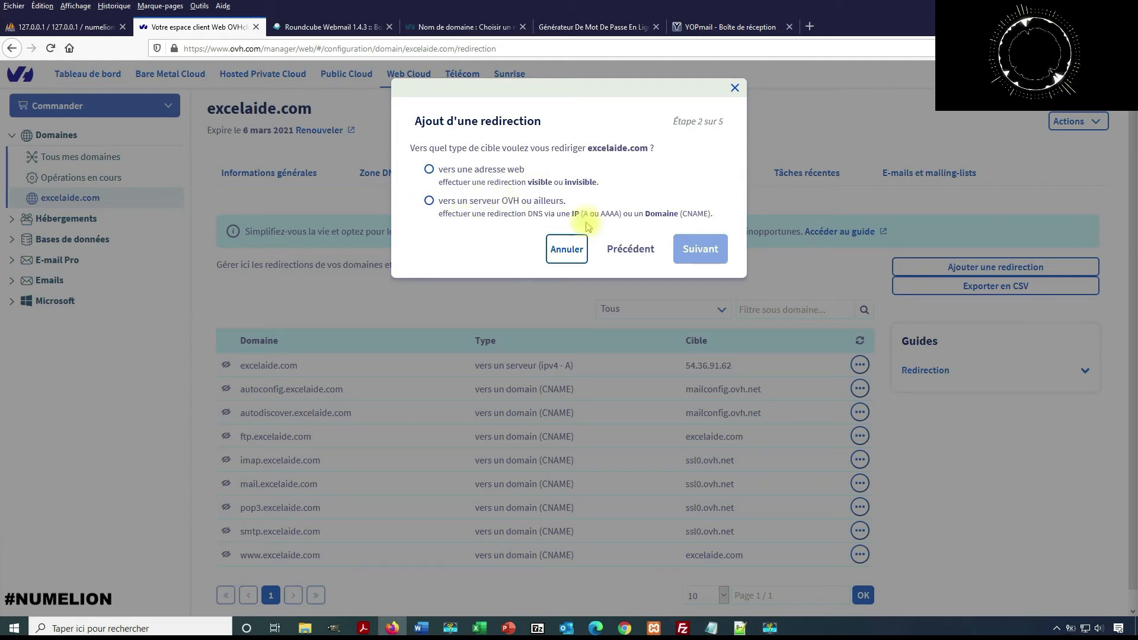
click(464, 171)
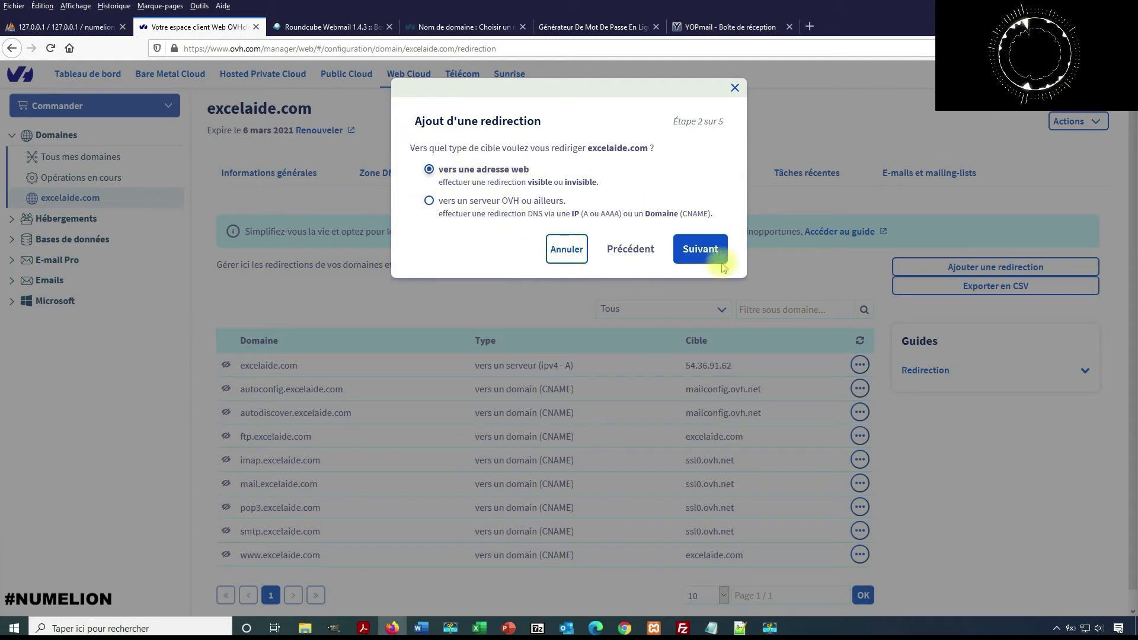
click(700, 249)
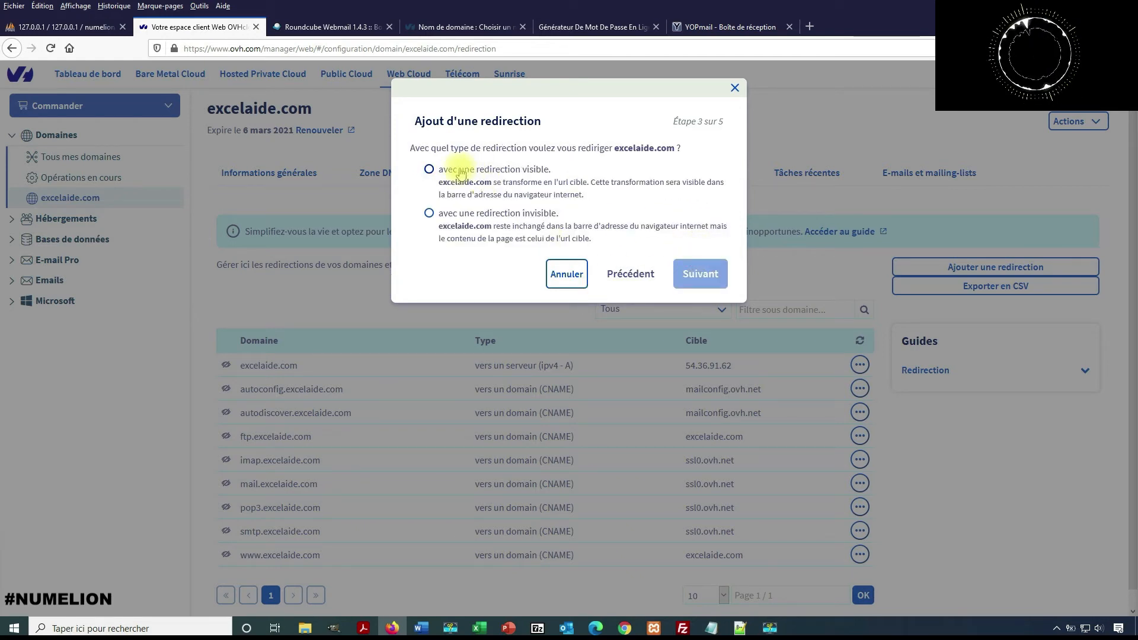
click(461, 173)
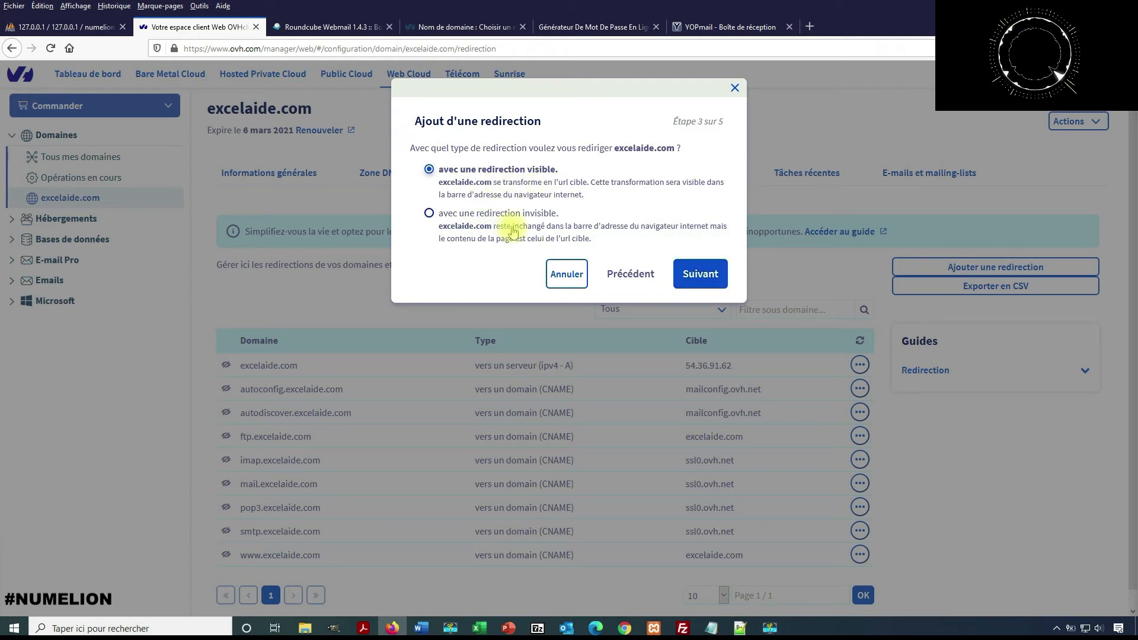
click(686, 281)
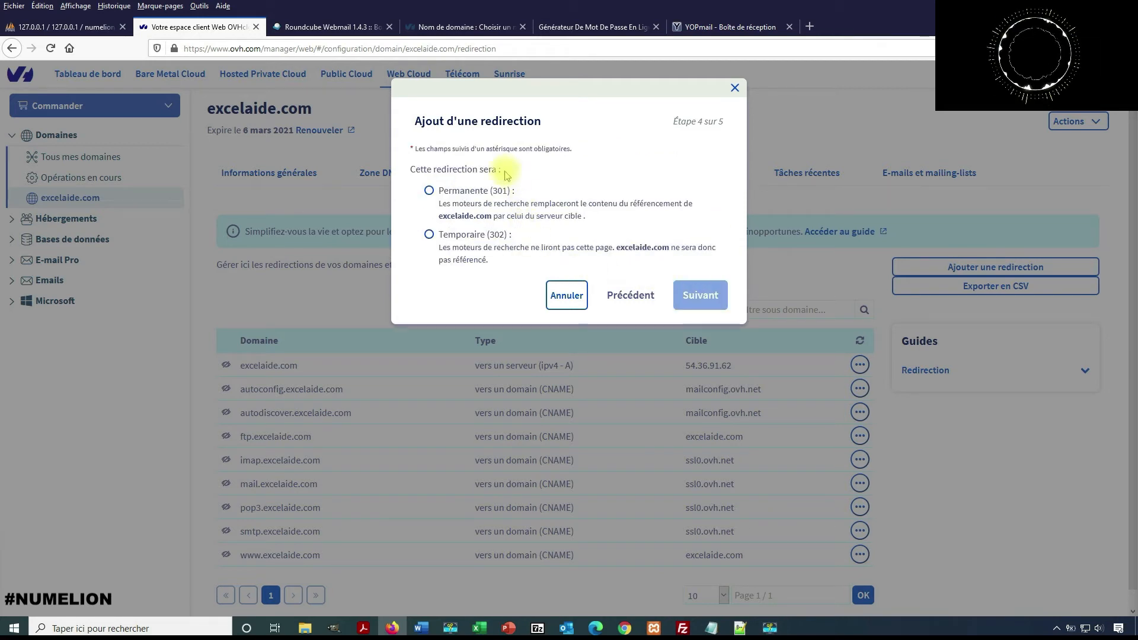
click(568, 293)
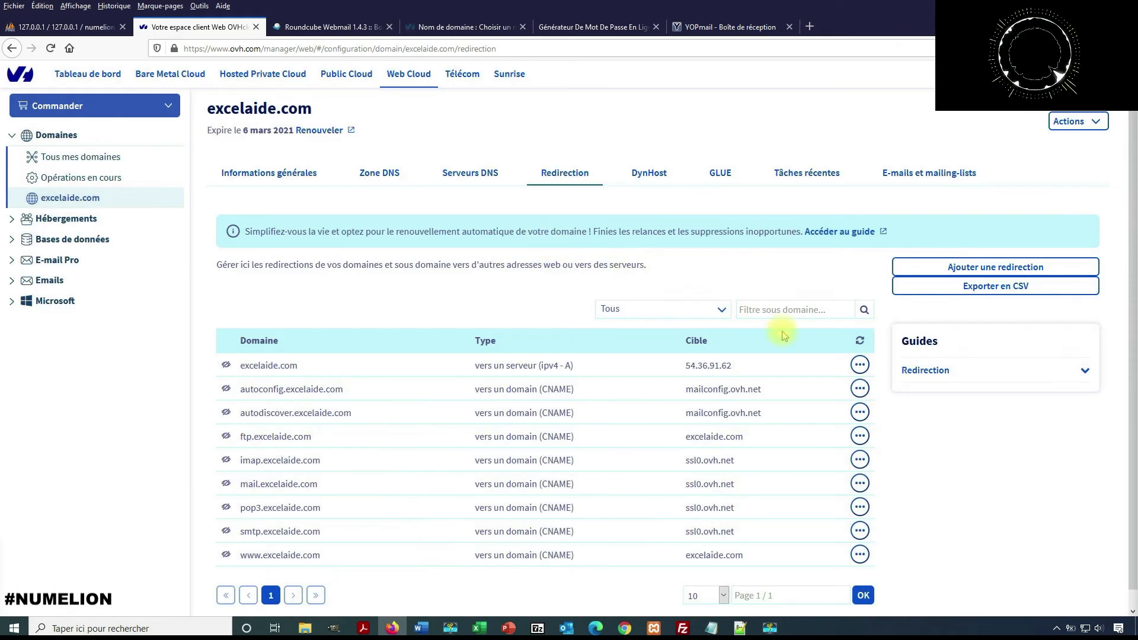
Step: Start adding a redirection for the whole excelaide.com domain towards a web address, with a visible redirection
key(Return)
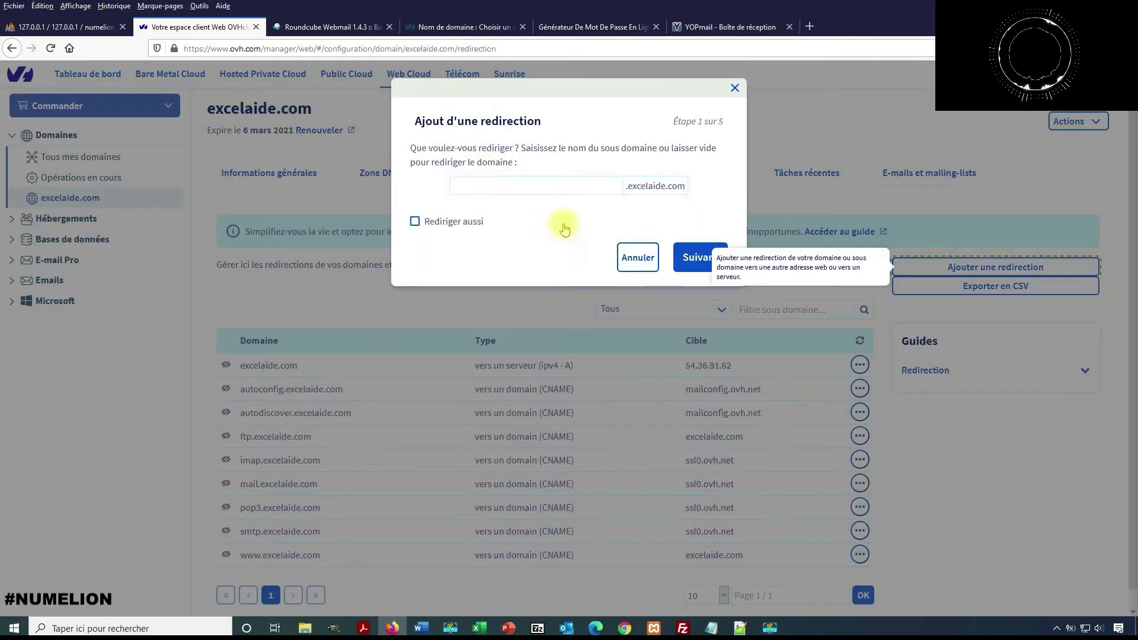
click(698, 255)
click(456, 176)
click(699, 249)
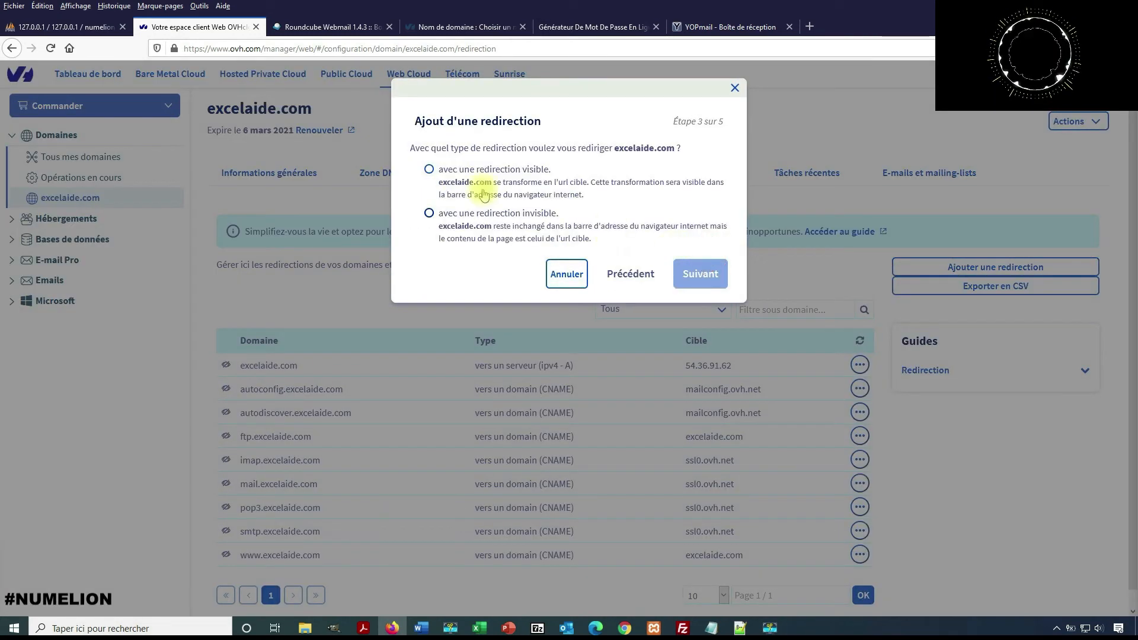
click(465, 171)
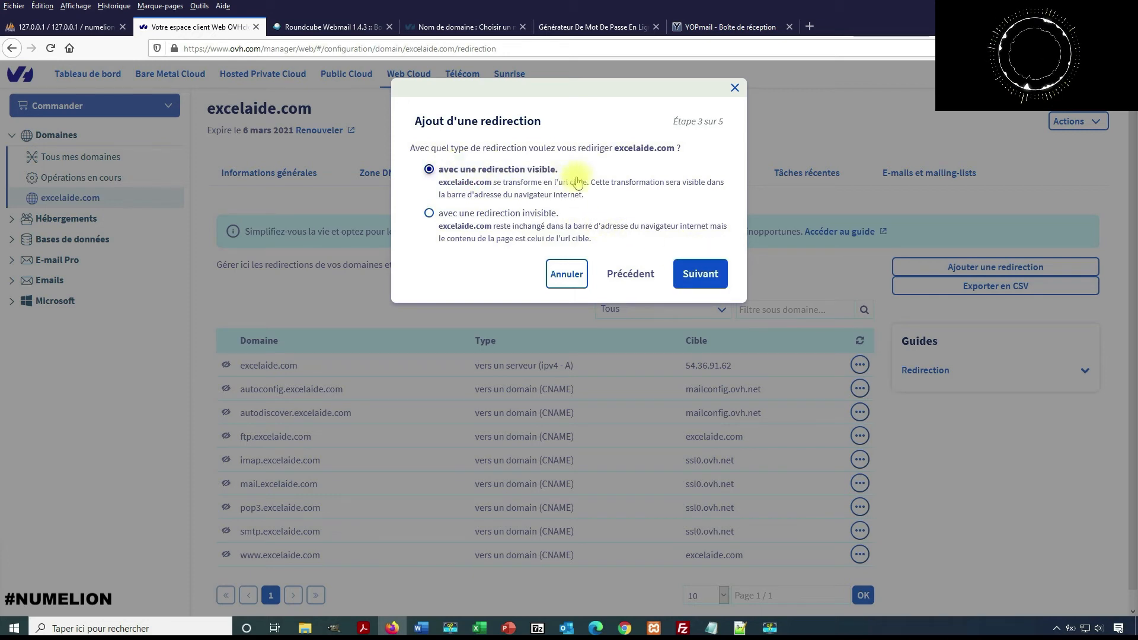
click(693, 271)
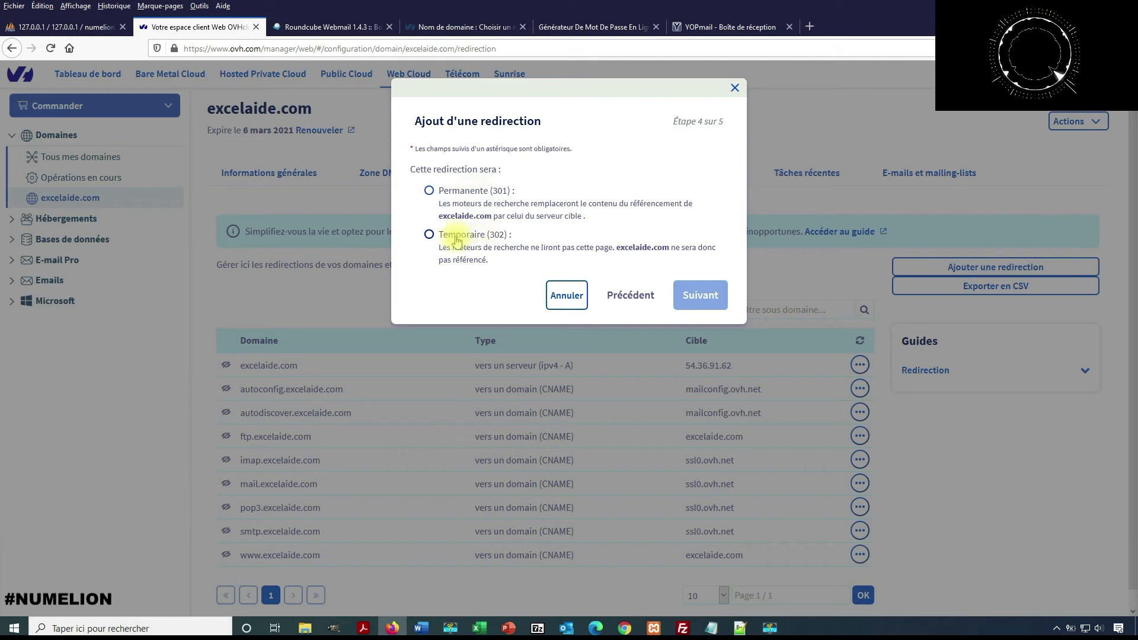
click(471, 190)
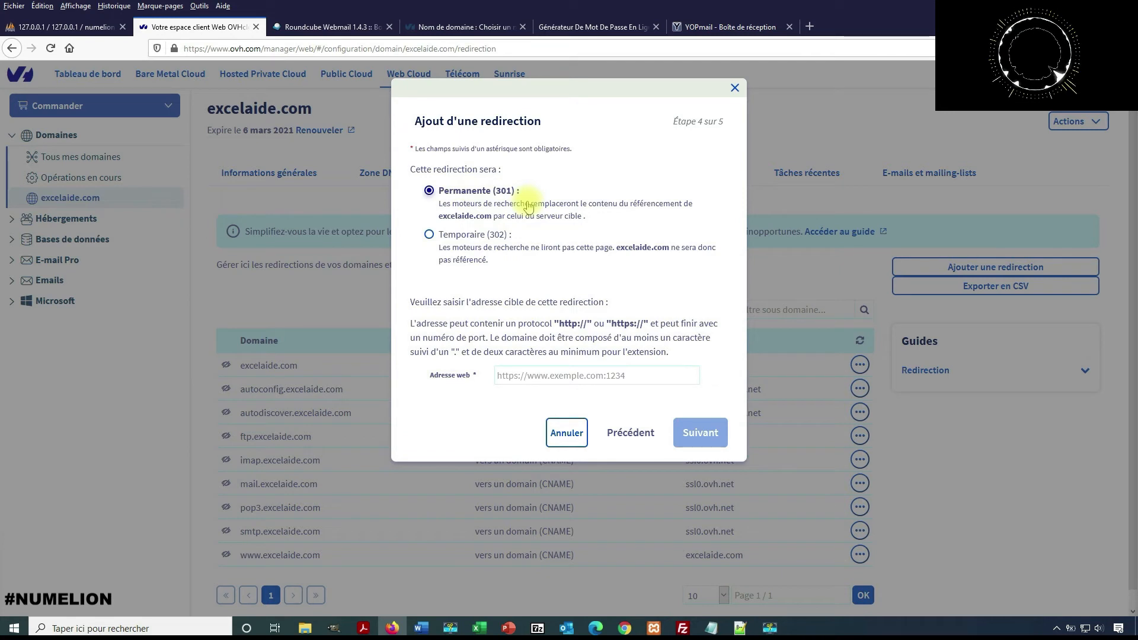
click(509, 376)
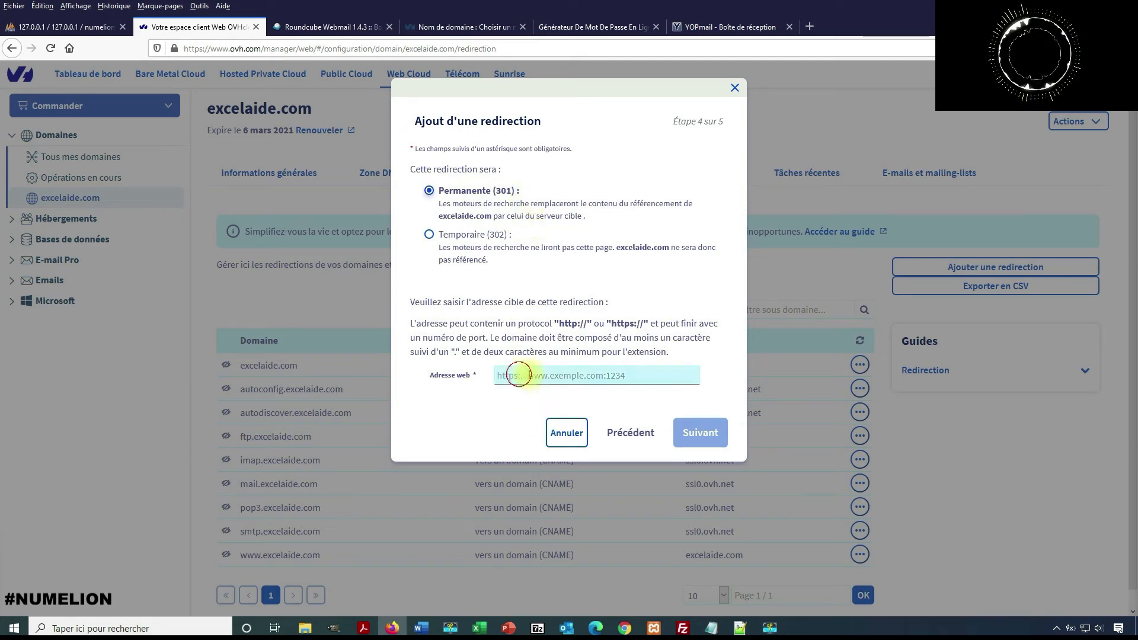
text(http)
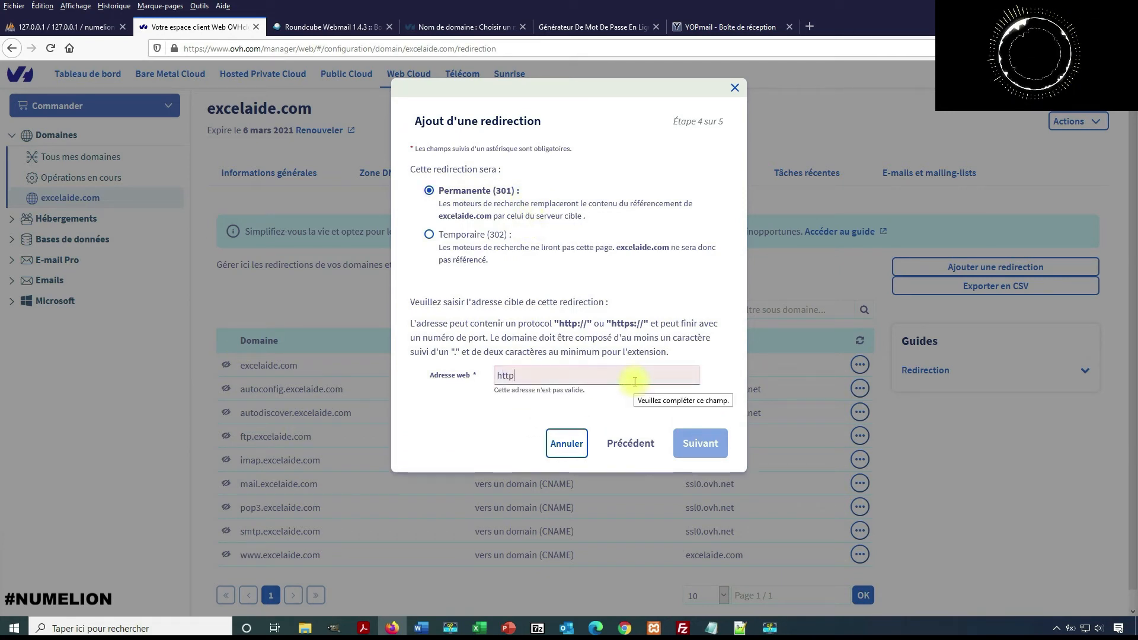
text(s://)
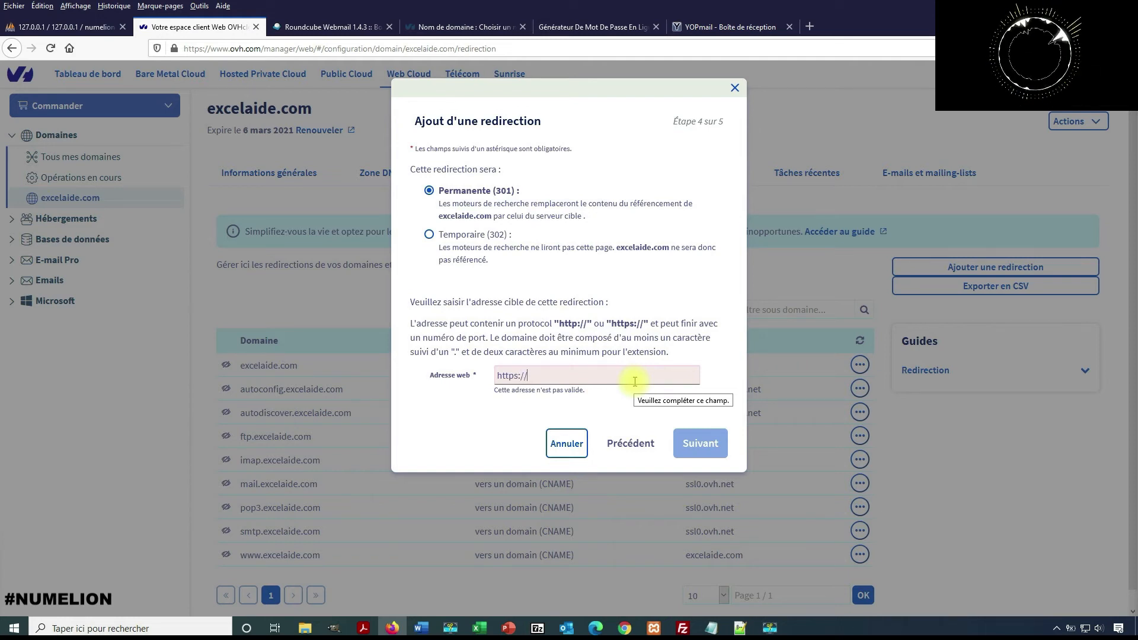
text(ww)
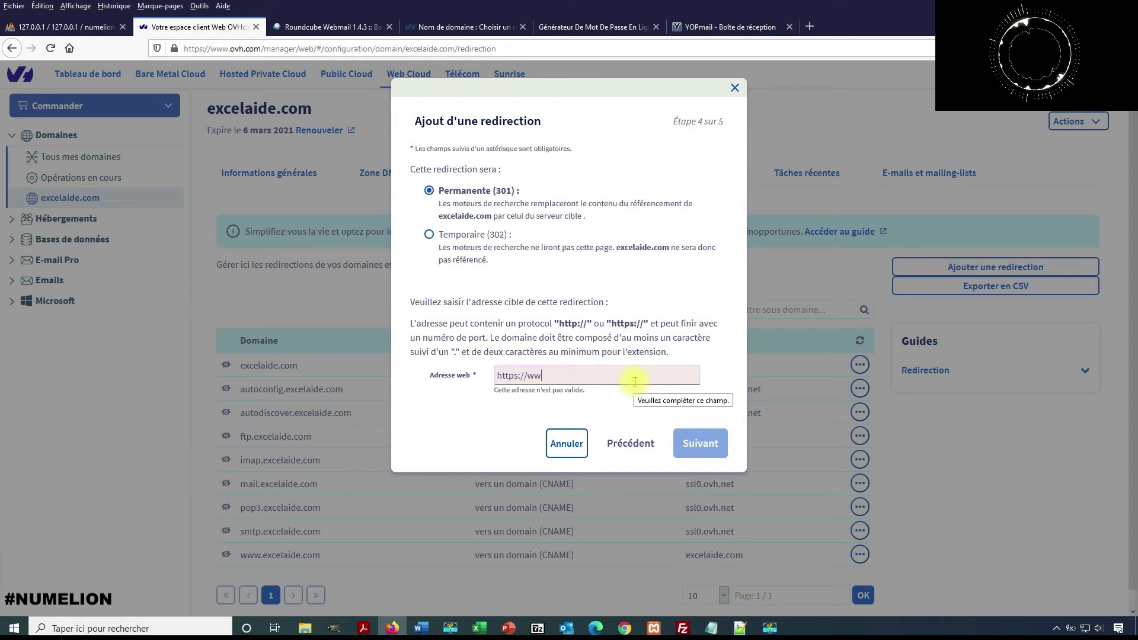
text(w.numelion.com)
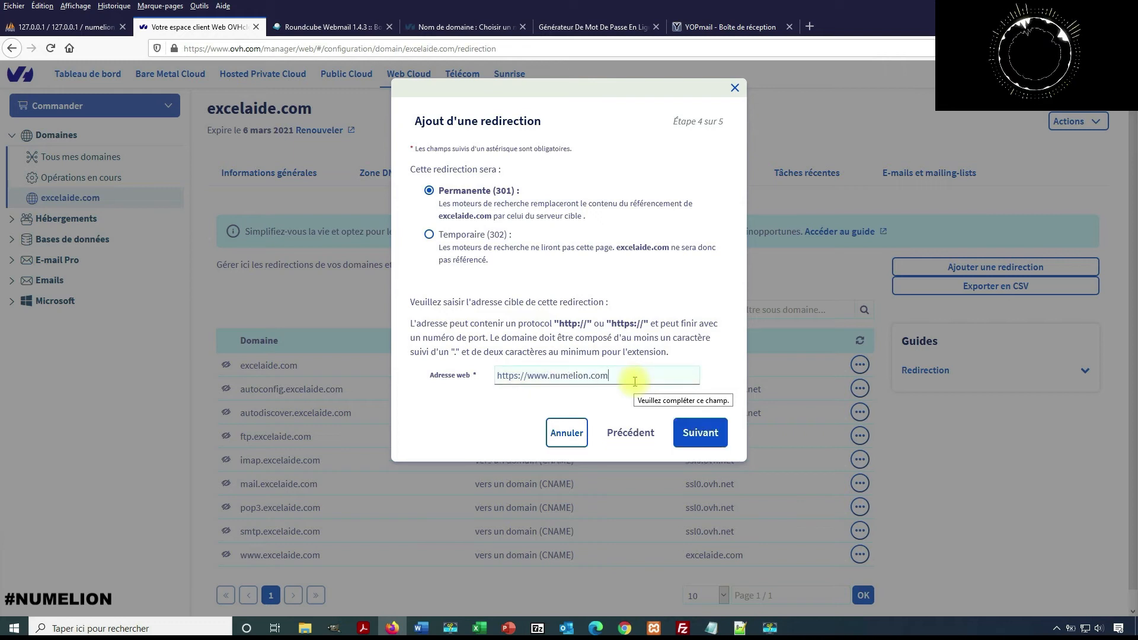
click(699, 432)
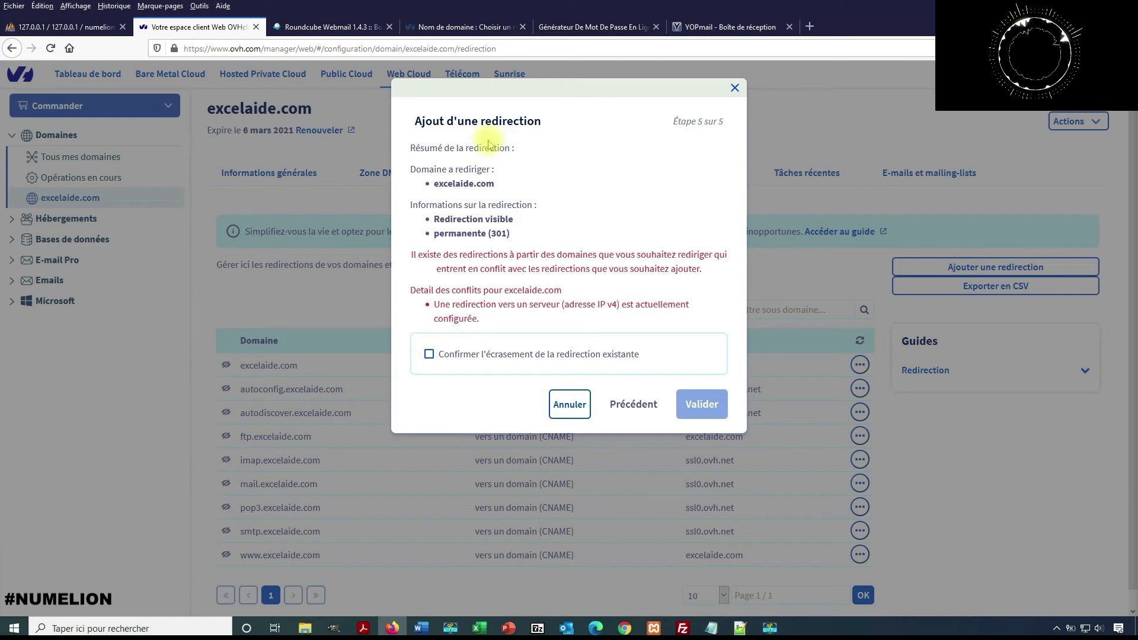
Step: Review the redirection summary, agree to overwrite the existing redirection, and validate the new one
drag(439, 184, 496, 185)
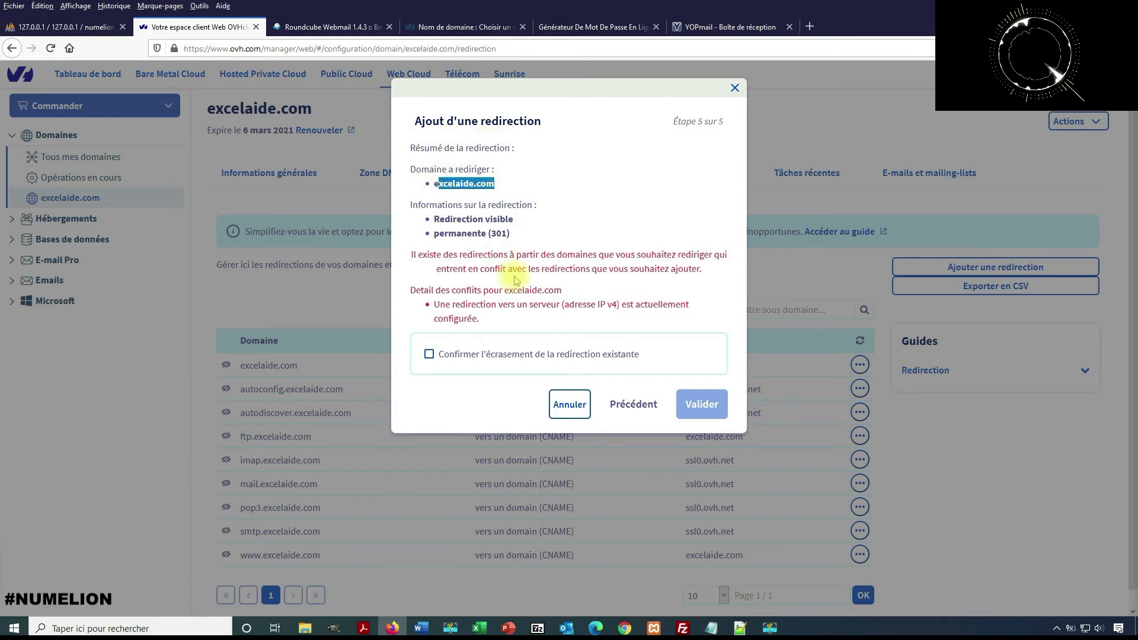
drag(444, 219, 515, 219)
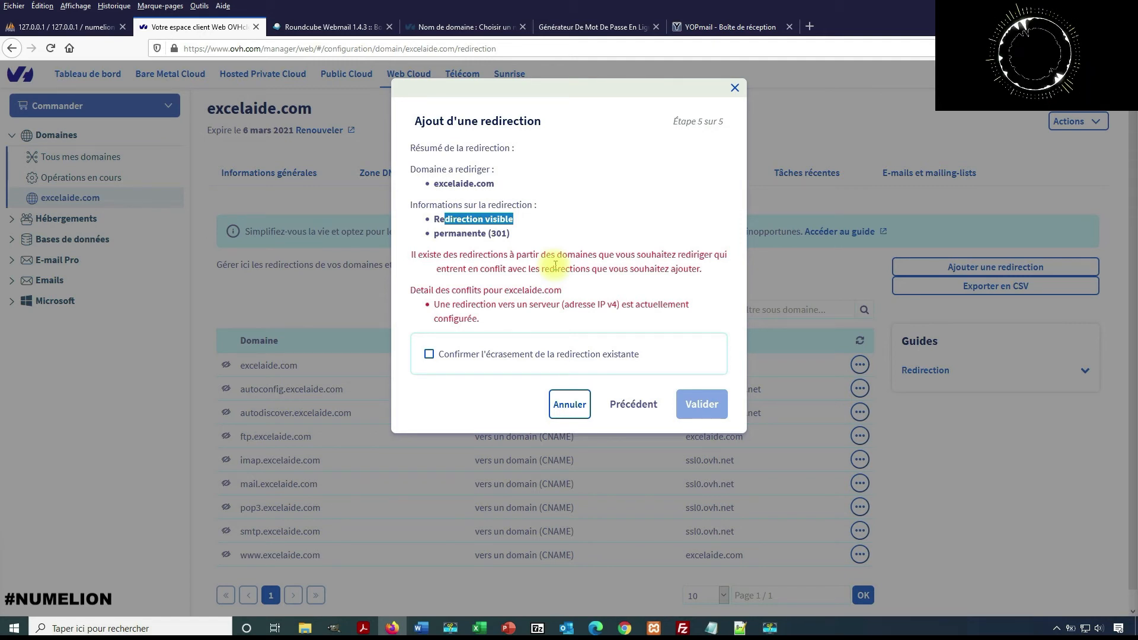
drag(457, 233, 548, 240)
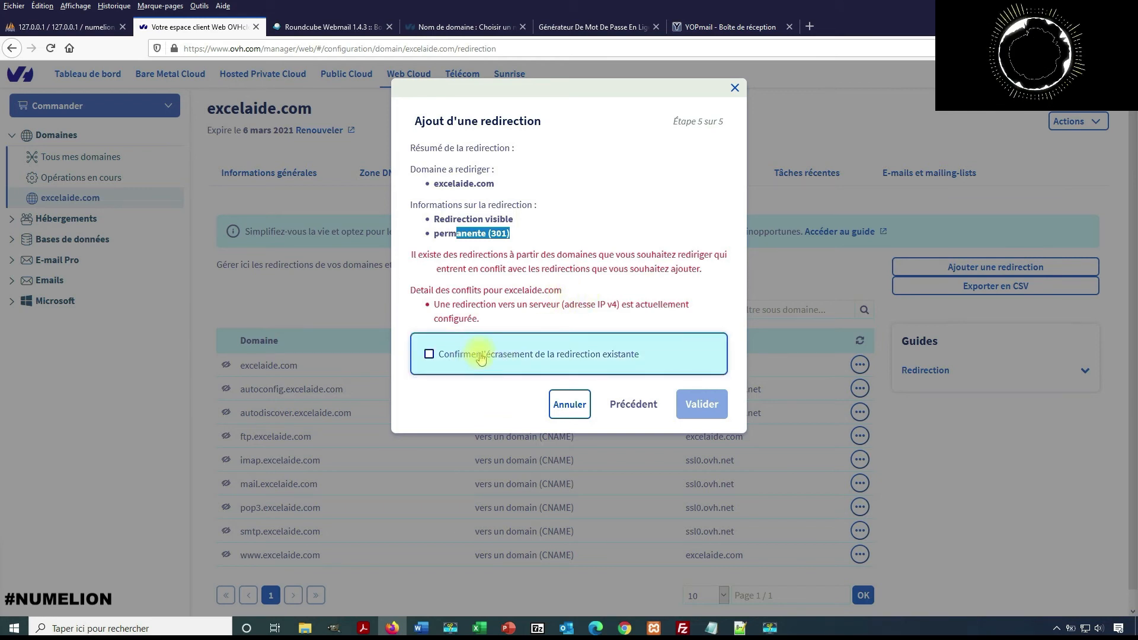
click(428, 355)
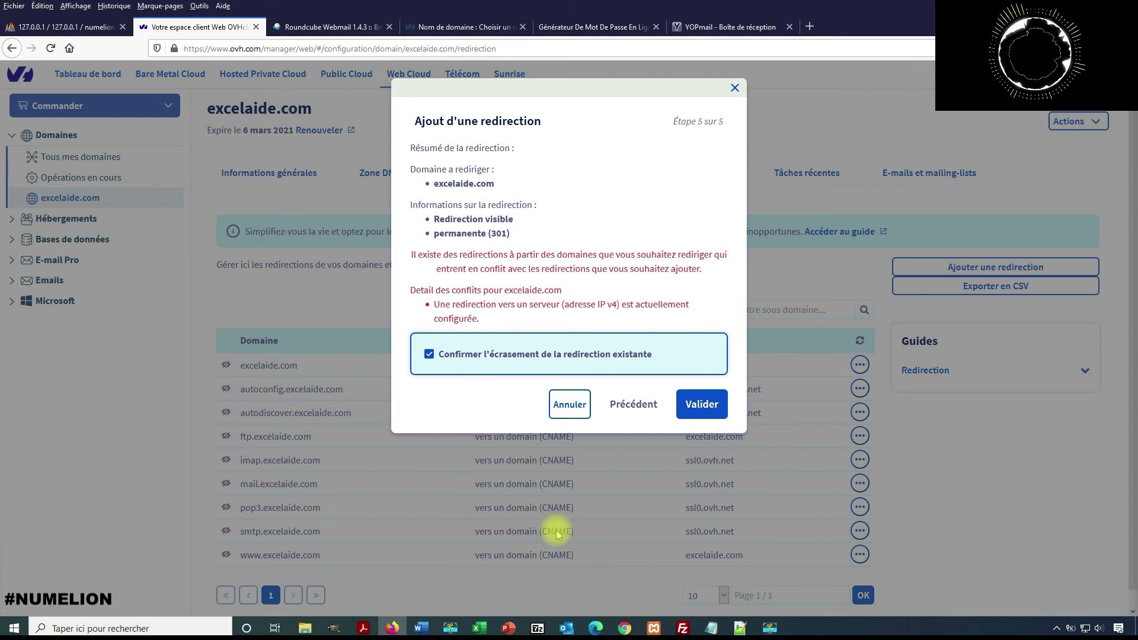
click(703, 406)
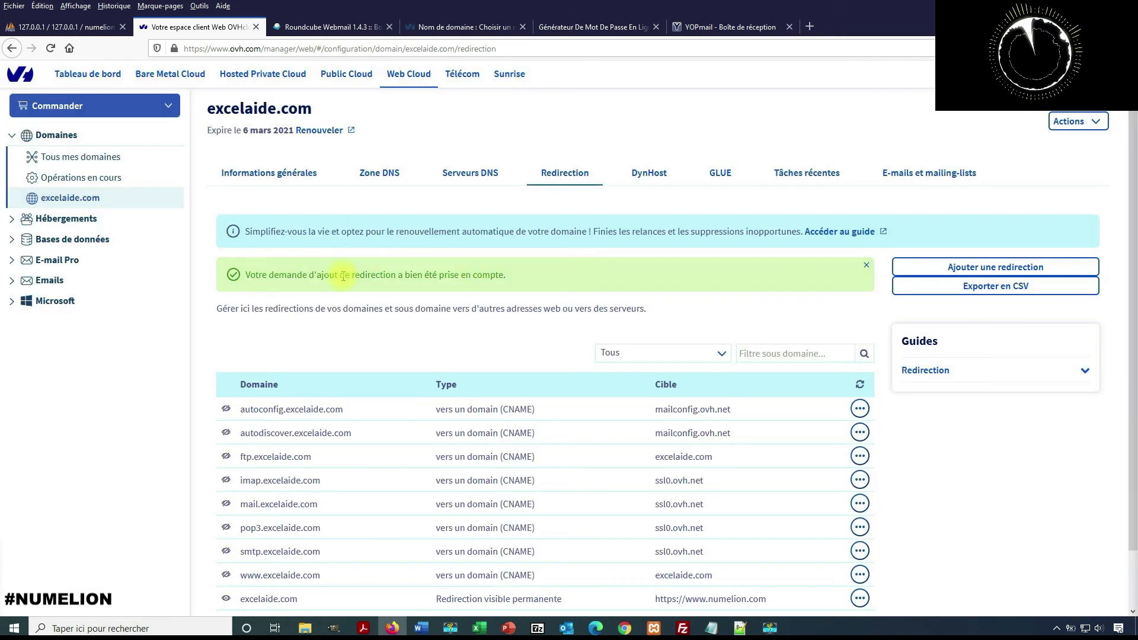
Step: Check the request message and the new excelaide.com entry in the redirection list
drag(240, 274, 409, 302)
scroll(499, 362, down, 1)
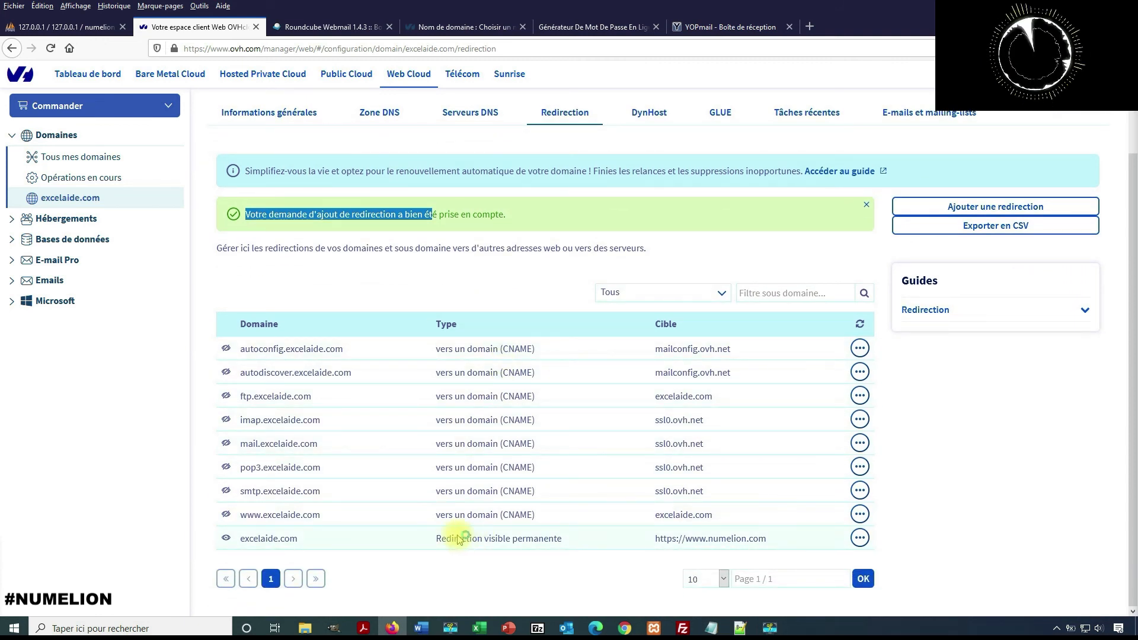
click(319, 249)
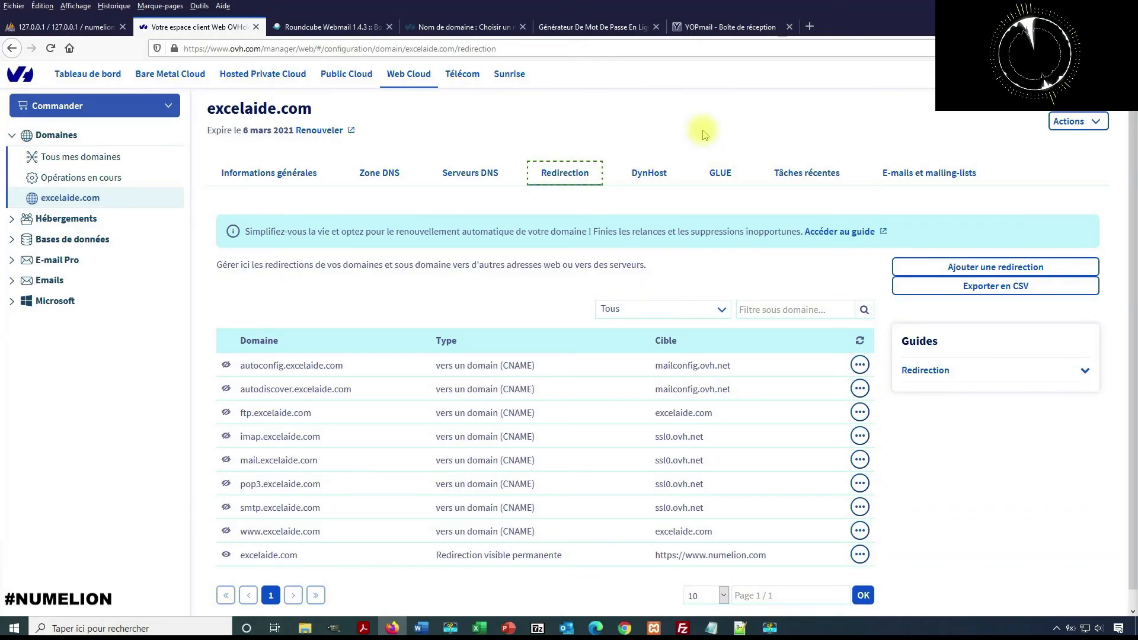
click(810, 27)
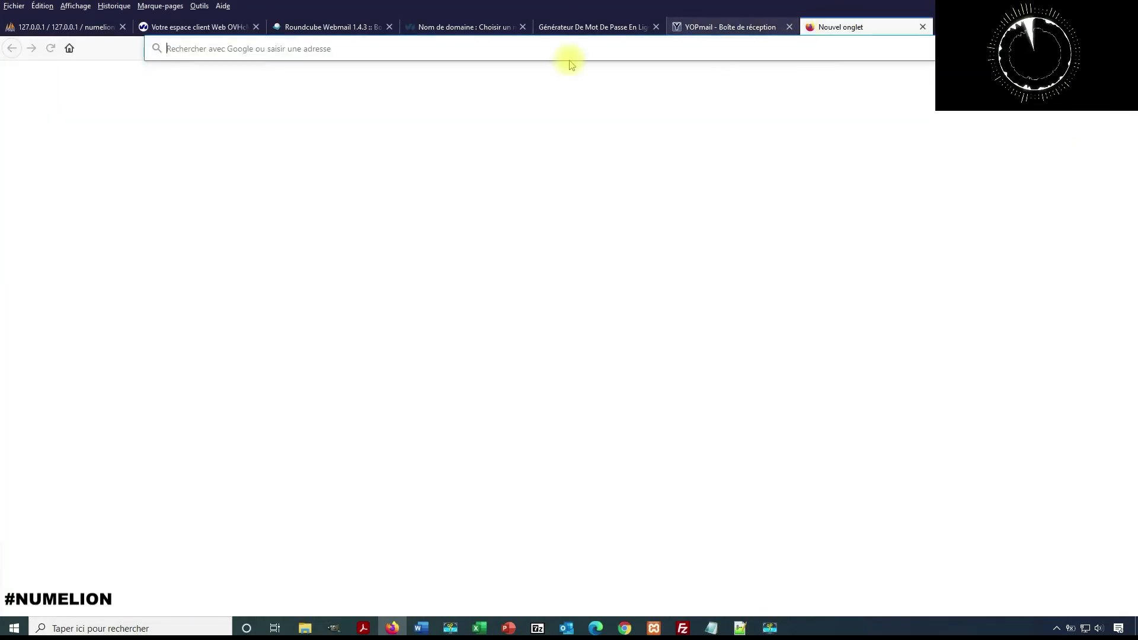
click(253, 53)
text(http)
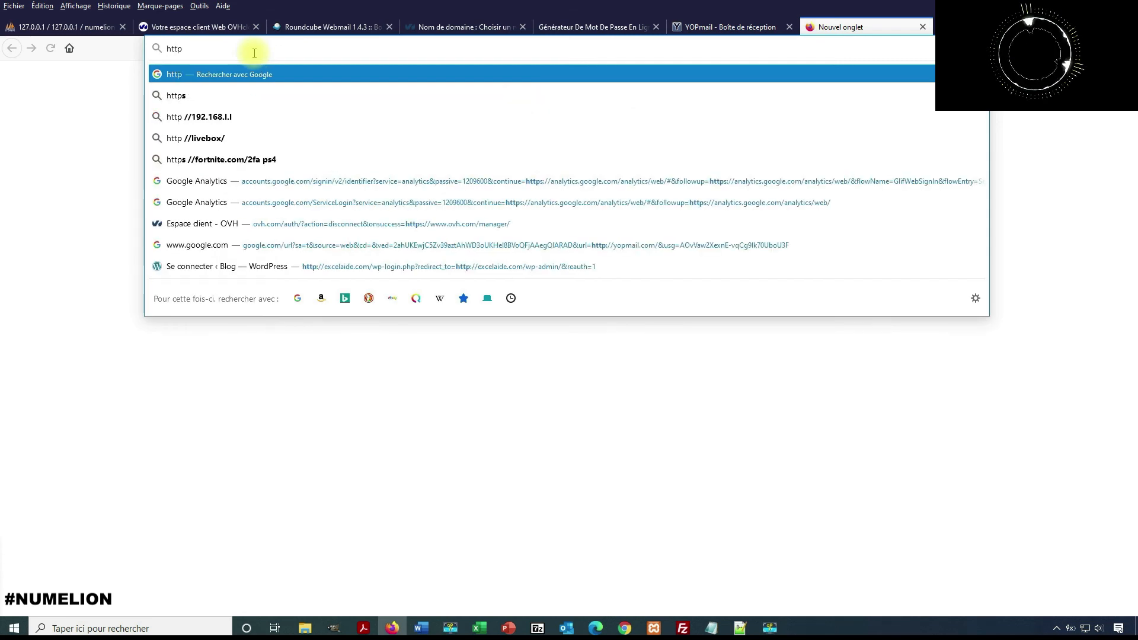
text(://excelaide)
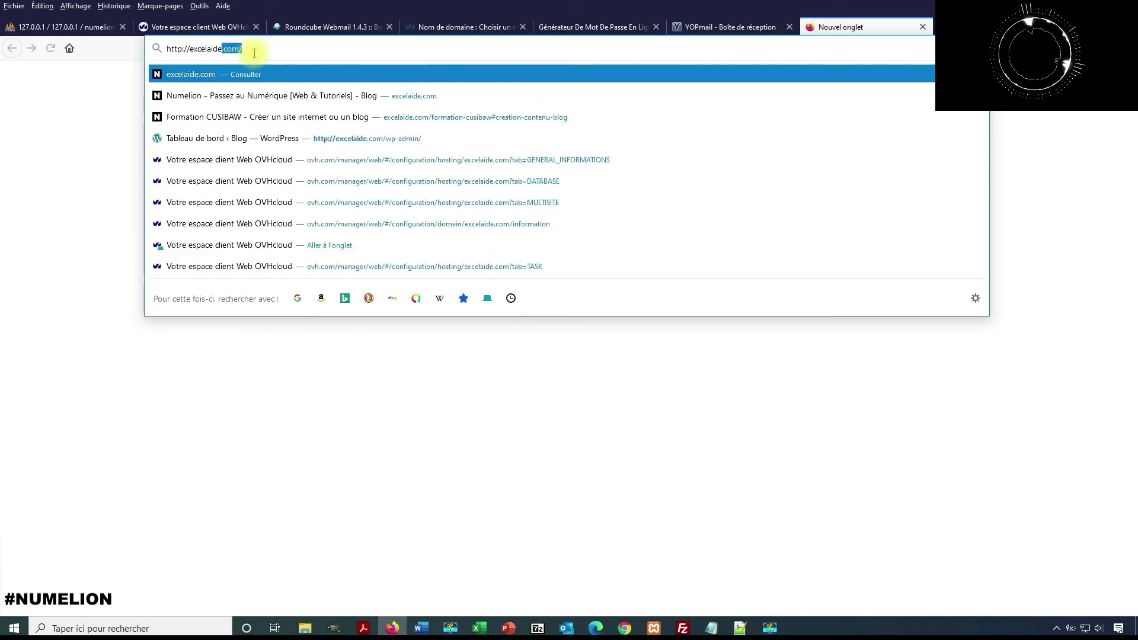
text(.com)
key(Return)
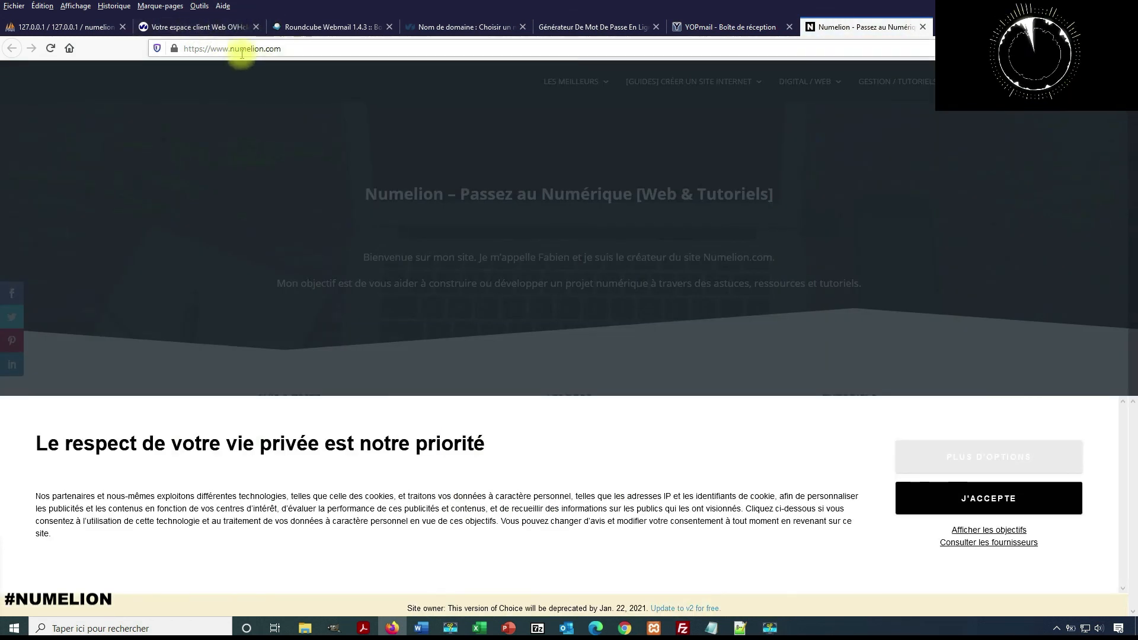
Step: Return to the OVHcloud customer area, view the edit form of the permanent excelaide.com redirection, and close it without changes
click(196, 27)
click(859, 554)
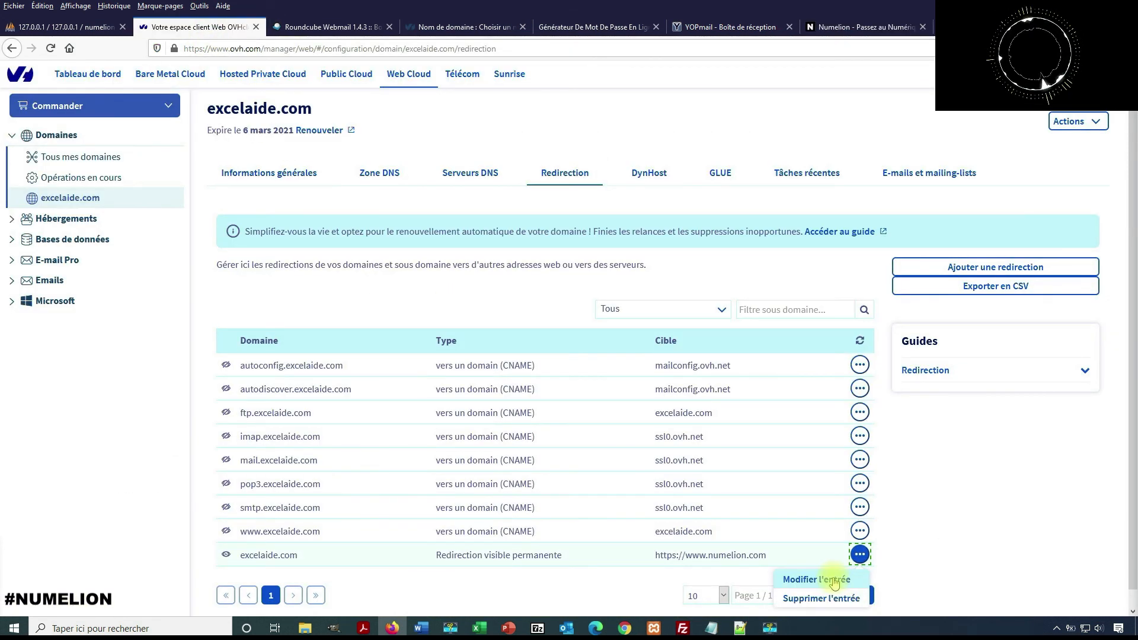
click(834, 583)
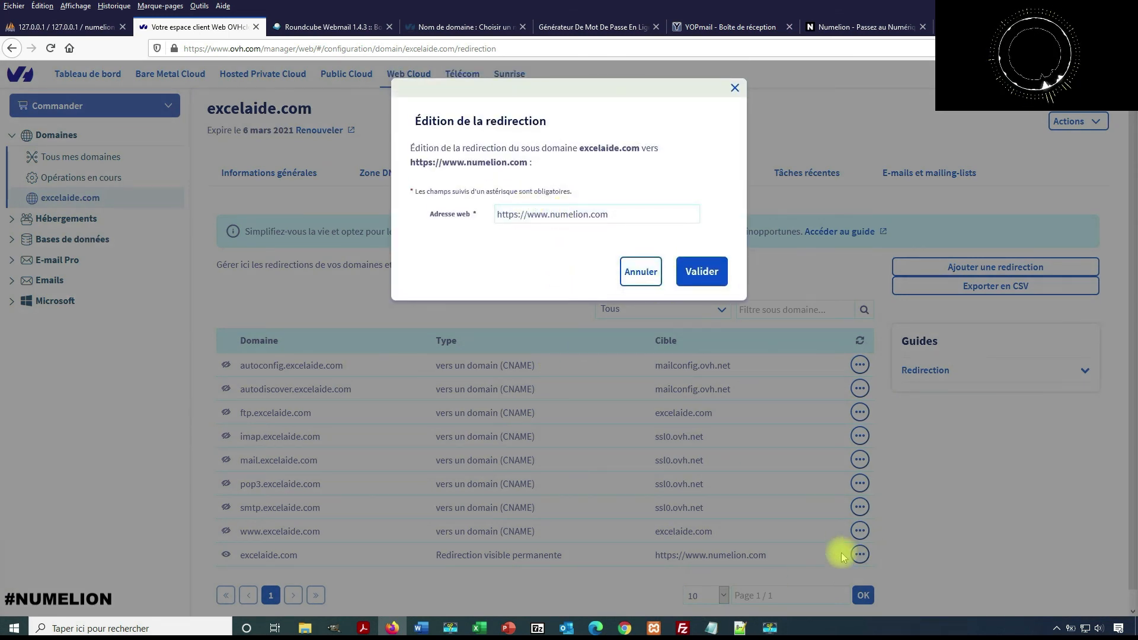
click(651, 277)
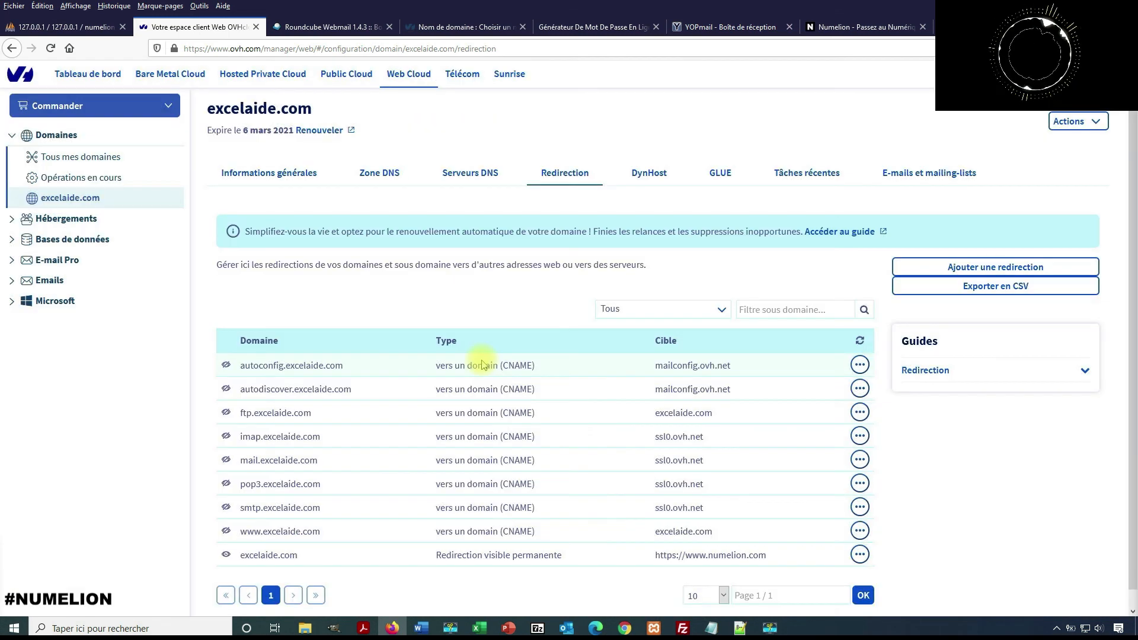